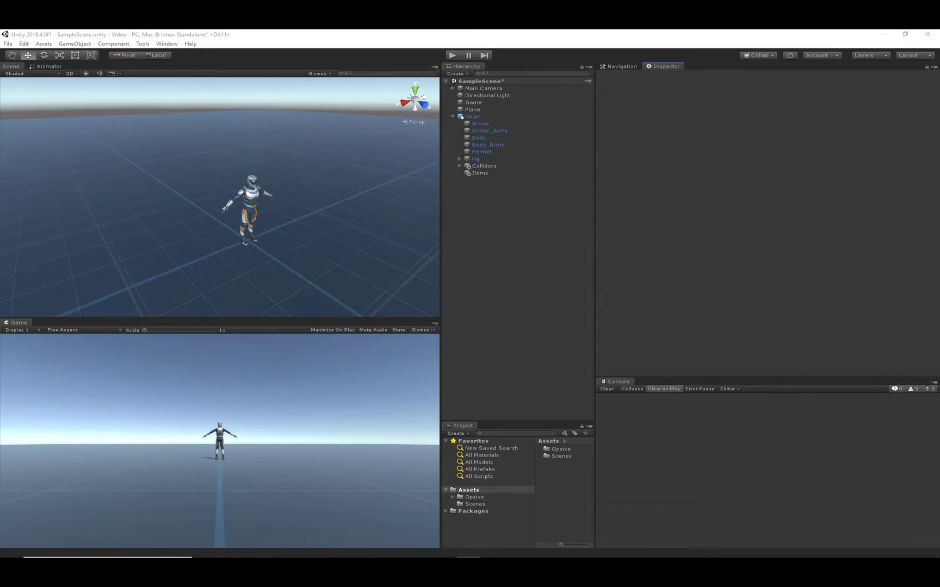
Open the Item Type Manager from Tools > Opsive > Ultimate Character Controller
{"action": "left_click", "coordinate": [687, 320]}
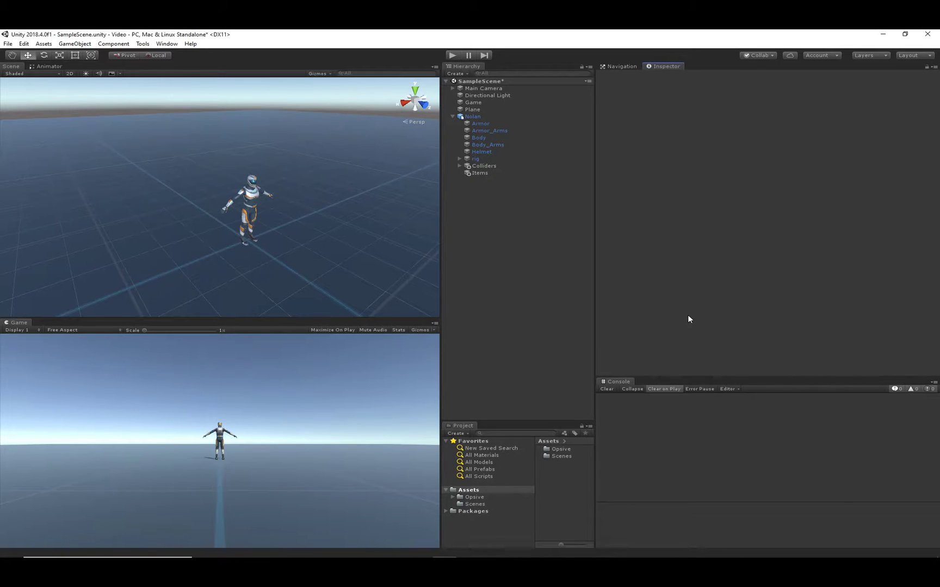
{"action": "left_click", "coordinate": [143, 43]}
{"action": "mouse_move", "coordinate": [147, 53]}
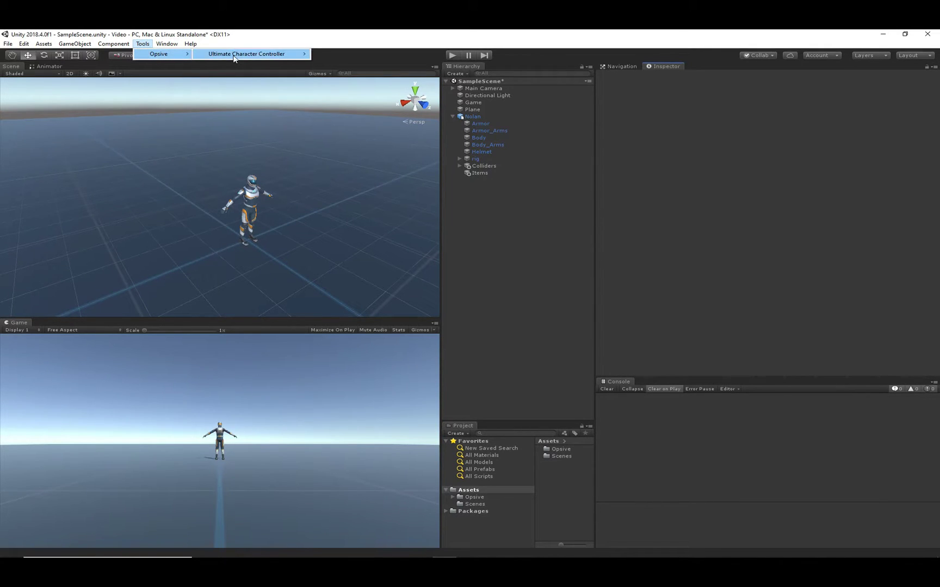
{"action": "mouse_move", "coordinate": [237, 54]}
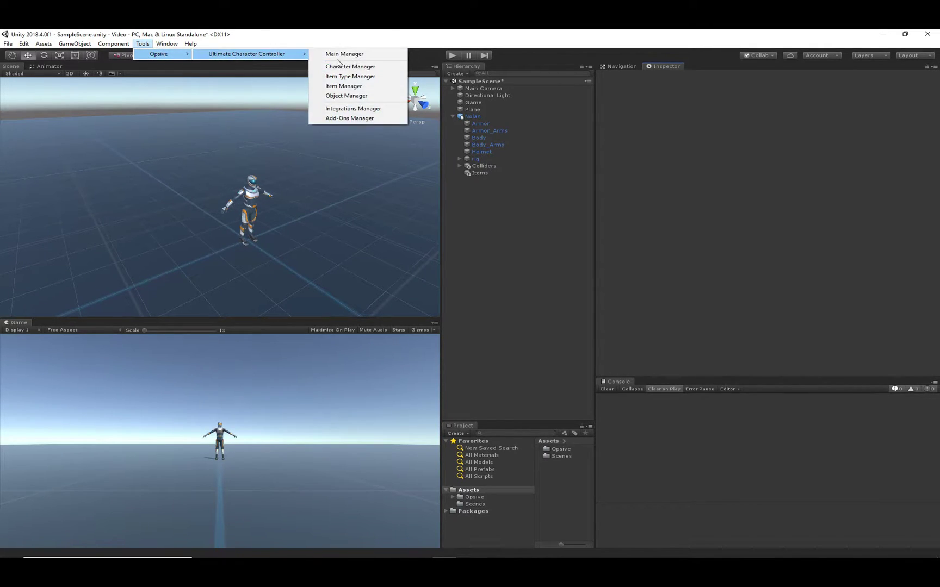
{"action": "left_click", "coordinate": [360, 77]}
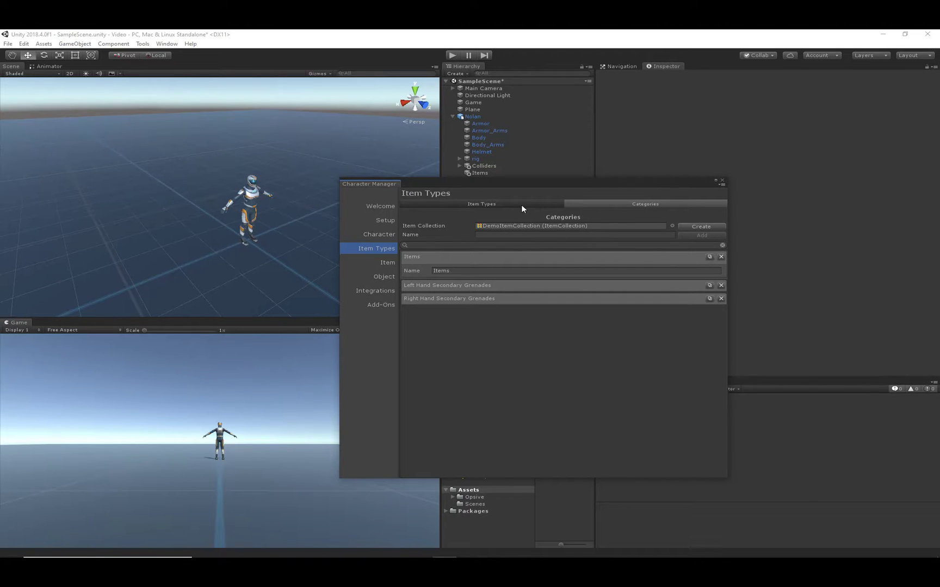
Review the demo collection's existing item types on the Item Types tab
{"action": "left_click", "coordinate": [522, 205]}
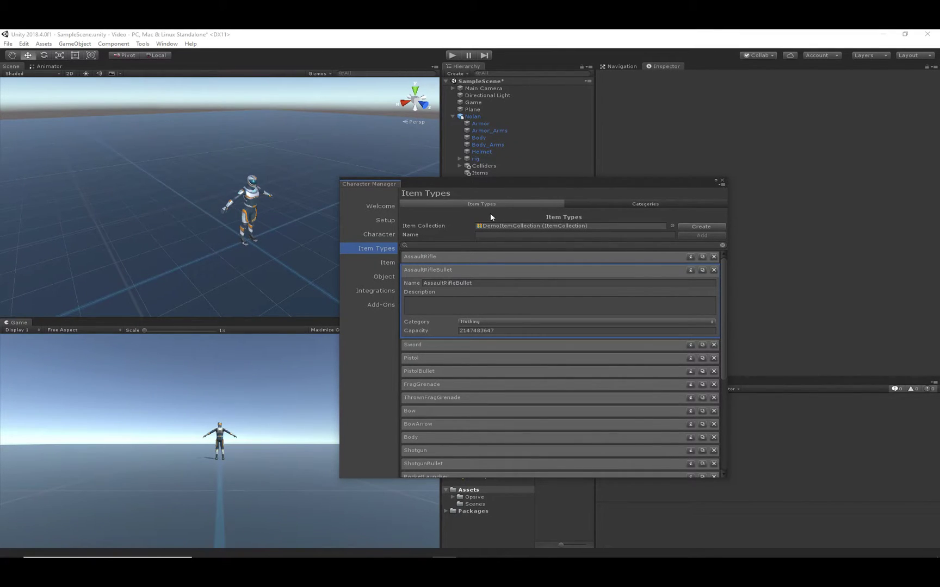
{"action": "scroll", "coordinate": [540, 391], "scroll_direction": "down", "scroll_amount": 5}
{"action": "scroll", "coordinate": [540, 392], "scroll_direction": "up", "scroll_amount": 5}
Create a new item collection and save it as MyItemCollection.asset
{"action": "left_click", "coordinate": [698, 227]}
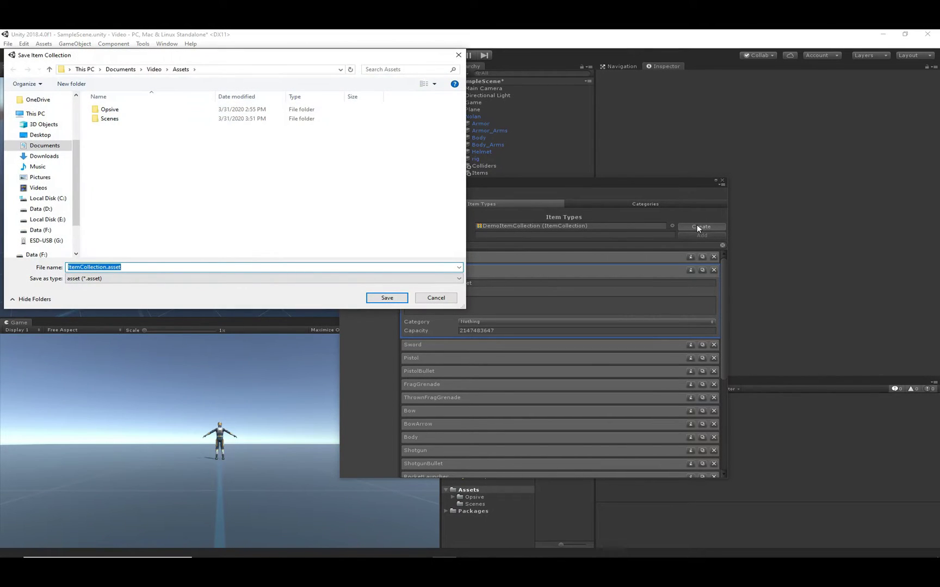
{"action": "key", "text": "ctrl+Left"}
{"action": "key", "text": "Home"}
{"action": "type", "text": "My"}
{"action": "key", "text": "Return"}
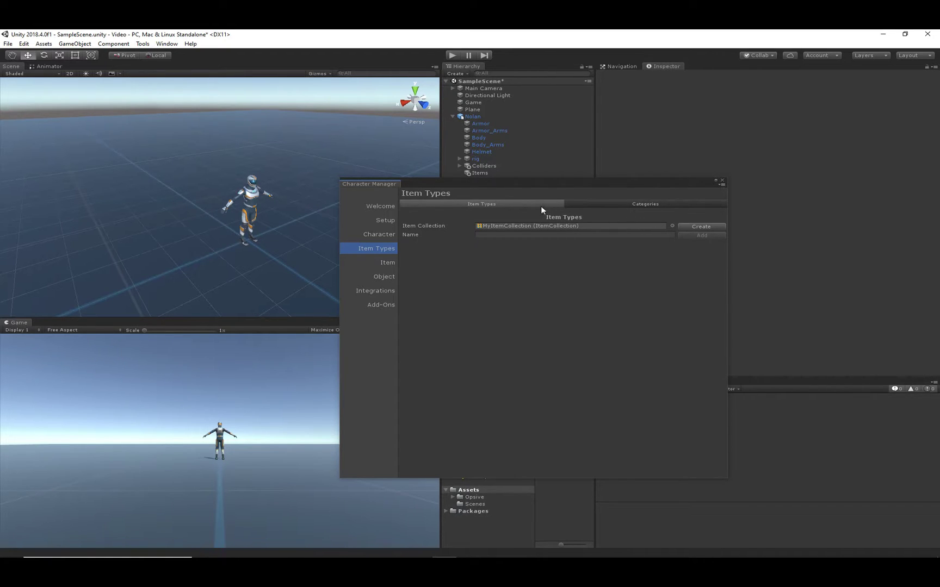
Check the new collection's Items category, then go back to Item Types
{"action": "left_click", "coordinate": [623, 206]}
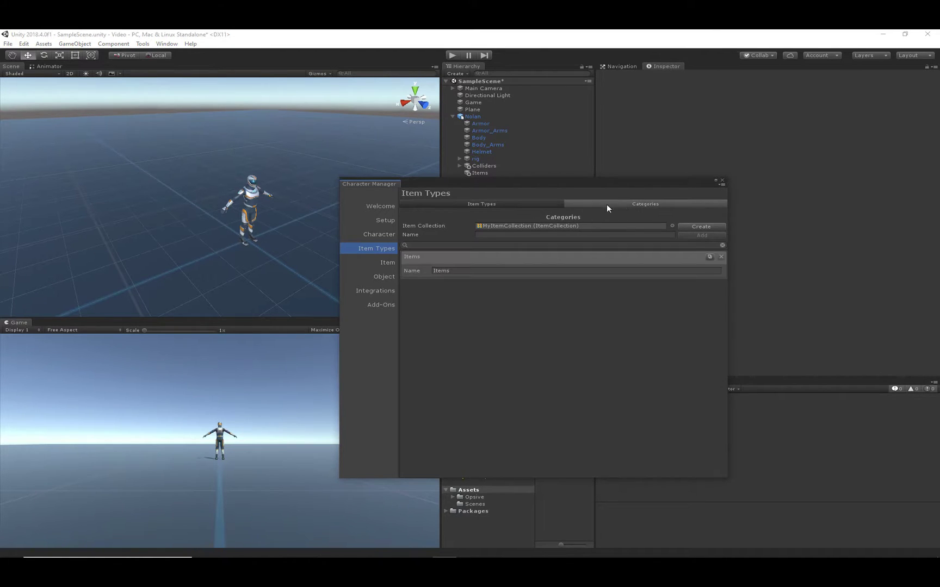
{"action": "left_click", "coordinate": [414, 261]}
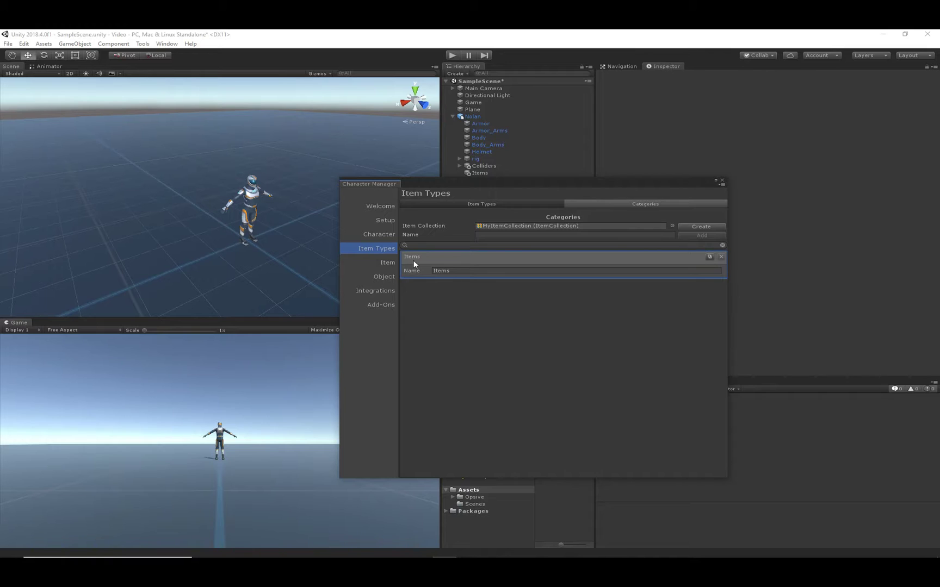
{"action": "left_click", "coordinate": [482, 204]}
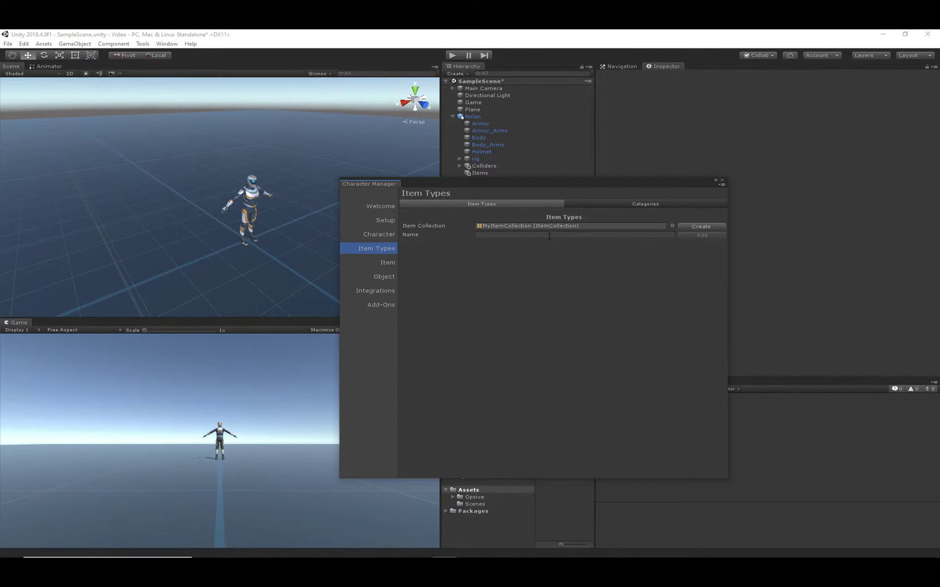
Add a MyAssaultRifle item type and select its Capacity value for replacement
{"action": "left_click", "coordinate": [532, 236]}
{"action": "type", "text": "MyAssault"}
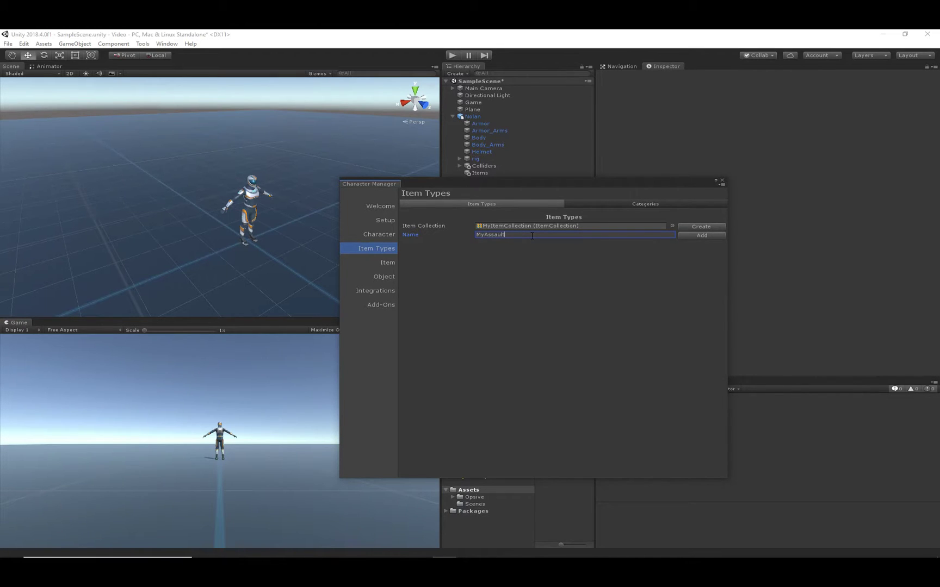
{"action": "type", "text": "Rifle"}
{"action": "left_click", "coordinate": [695, 234]}
{"action": "left_click", "coordinate": [414, 309]}
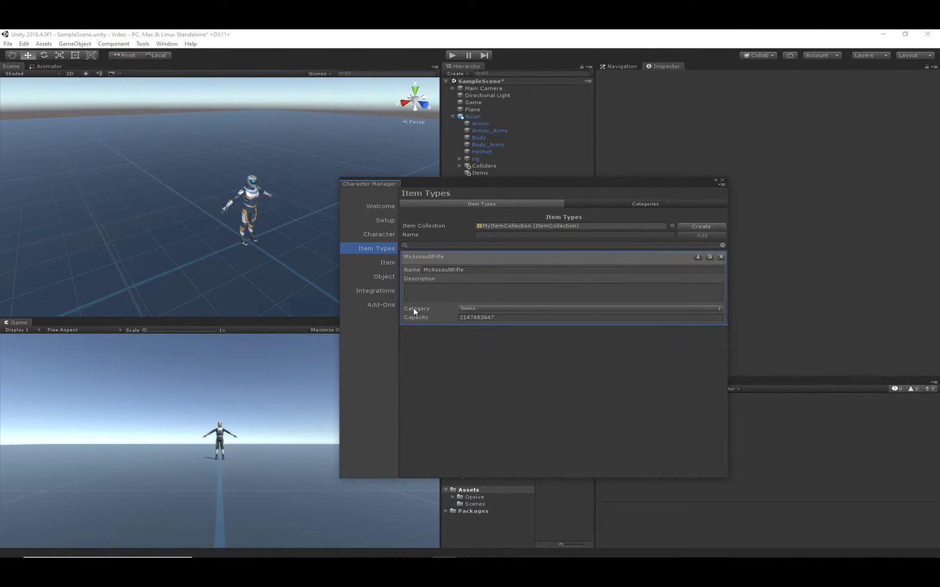
{"action": "left_click", "coordinate": [474, 317]}
{"action": "double_click", "coordinate": [474, 317]}
Set MyAssaultRifle's capacity to 1 and add a MyAssaultRifleBullet item type
{"action": "type", "text": "1"}
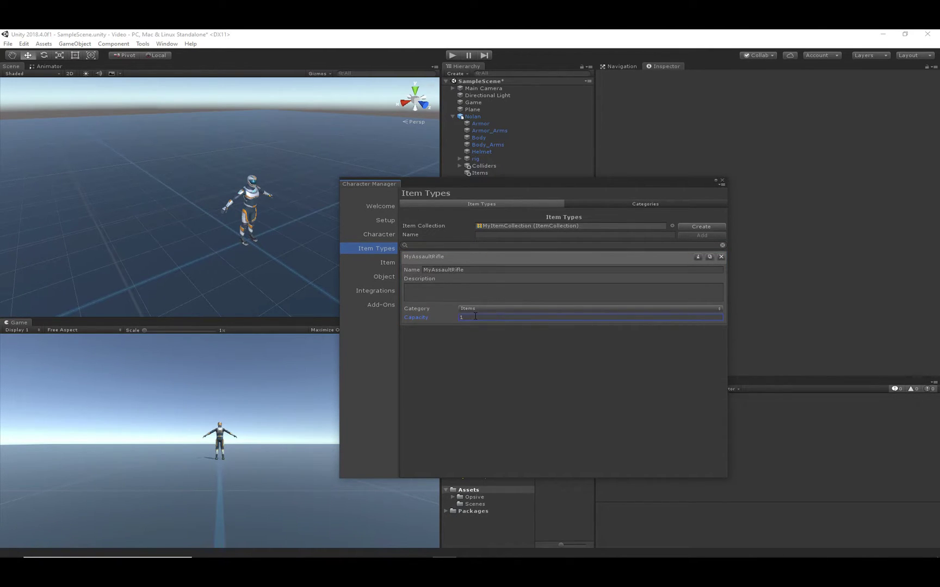
{"action": "left_click", "coordinate": [548, 234]}
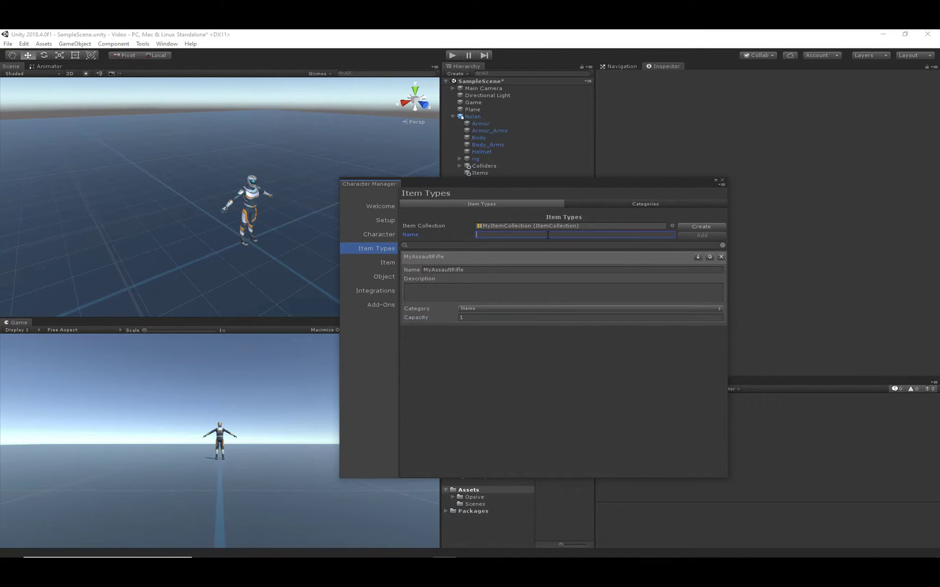
{"action": "type", "text": "MyA"}
{"action": "type", "text": "ssaultRifle"}
{"action": "type", "text": "Buffer"}
{"action": "key", "text": "BackSpace"}
{"action": "key", "text": "BackSpace"}
{"action": "key", "text": "BackSpace"}
{"action": "type", "text": "llet"}
{"action": "left_click", "coordinate": [702, 235]}
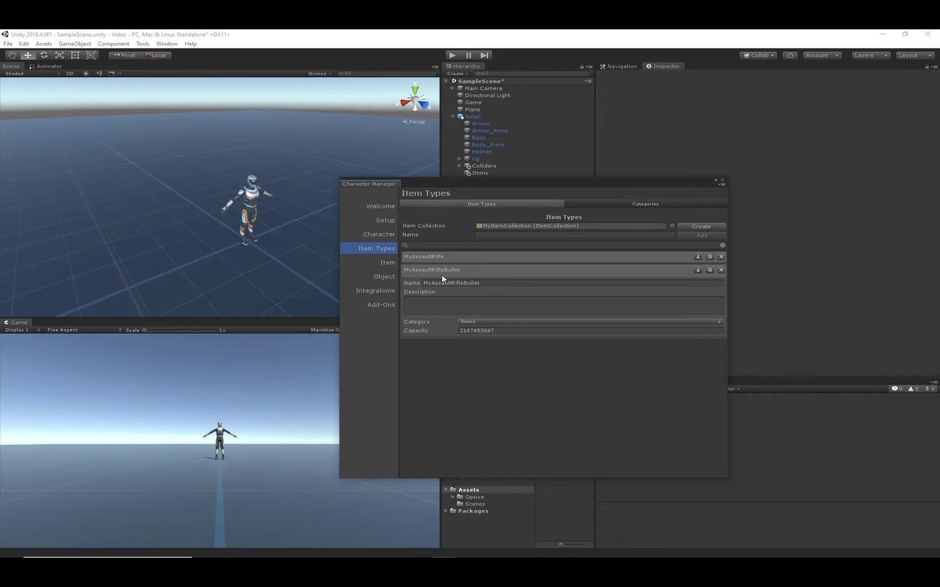
Set the MyAssaultRifleBullet category to Nothing
{"action": "left_click", "coordinate": [485, 323]}
{"action": "left_click", "coordinate": [462, 330]}
{"action": "left_click", "coordinate": [423, 338]}
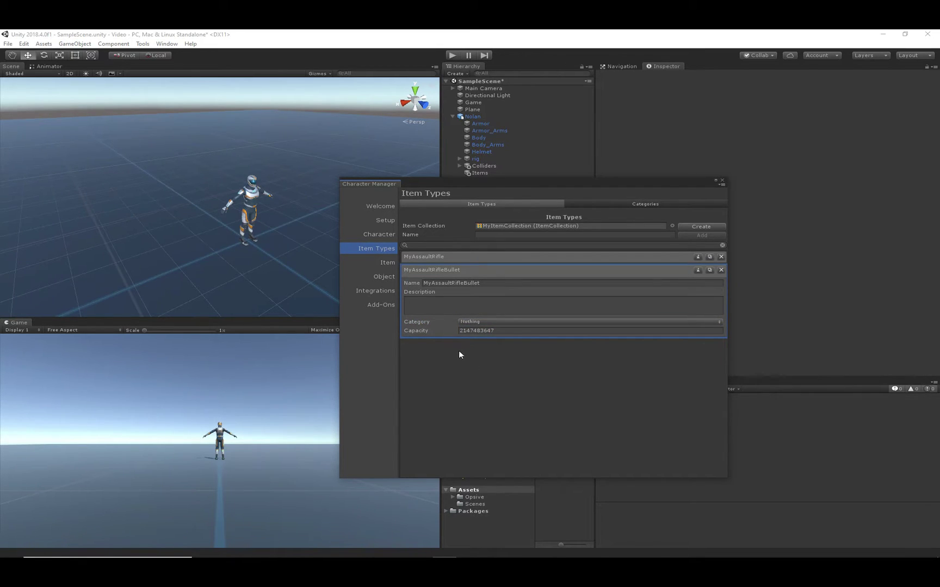
Locate MyItemCollection in Project, move the manager aside, and scroll Nolan's Inspector to Item Set Manager
{"action": "left_click", "coordinate": [510, 225]}
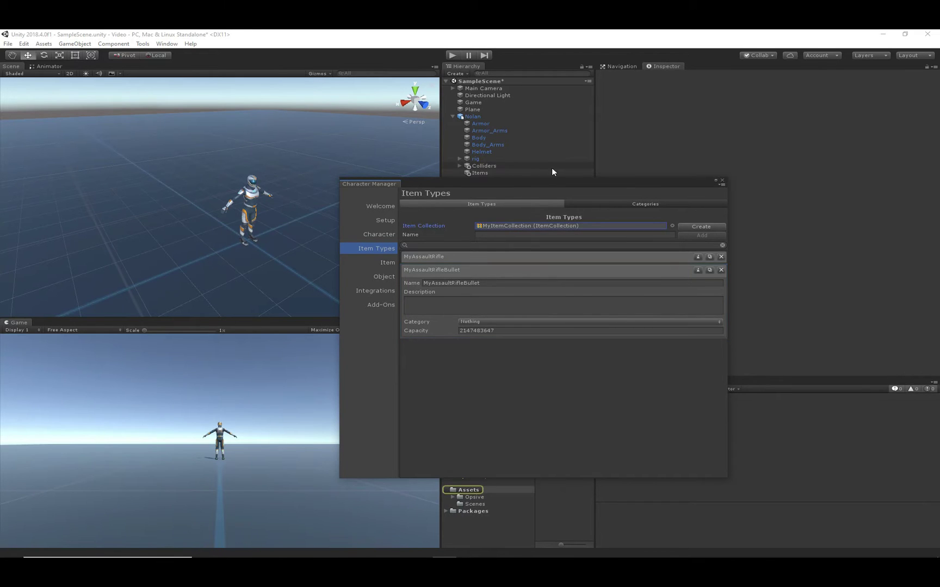
{"action": "left_click_drag", "start_coordinate": [546, 185], "coordinate": [0, 234]}
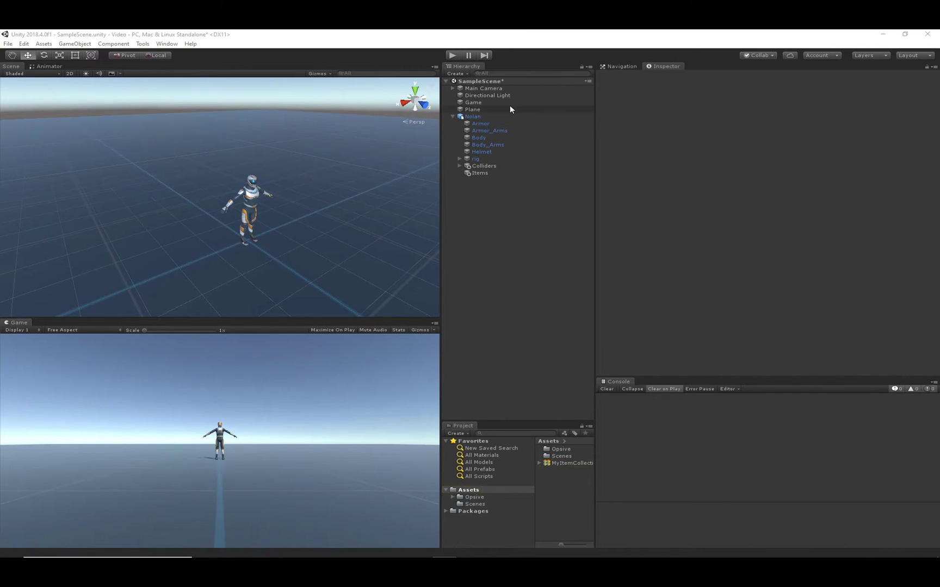
{"action": "left_click", "coordinate": [475, 116]}
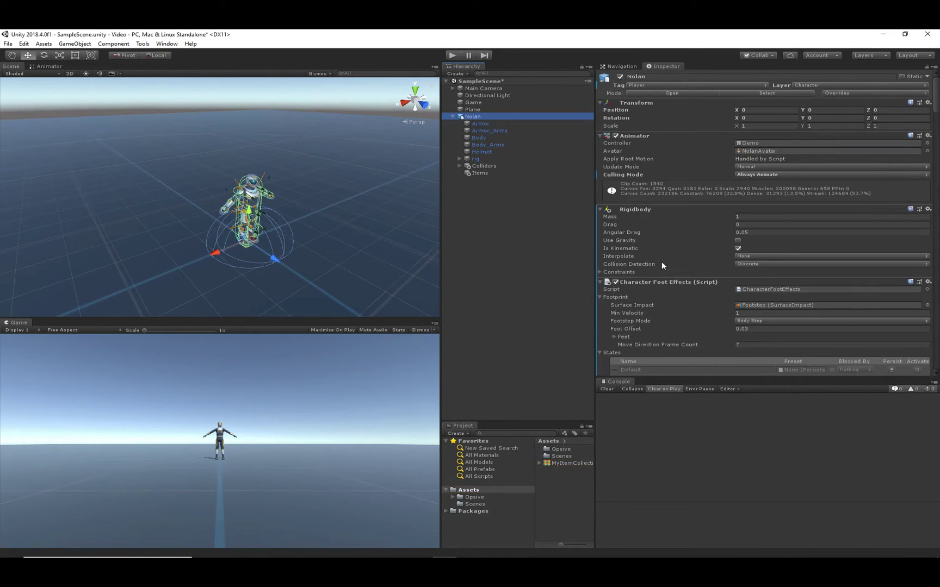
{"action": "scroll", "coordinate": [664, 265], "scroll_direction": "down", "scroll_amount": 15}
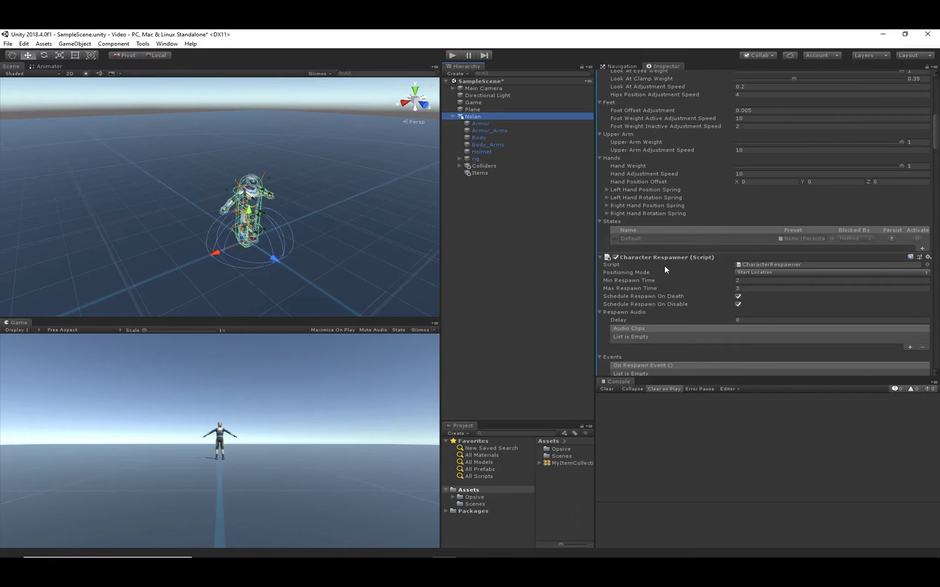
{"action": "scroll", "coordinate": [663, 265], "scroll_direction": "down", "scroll_amount": 10}
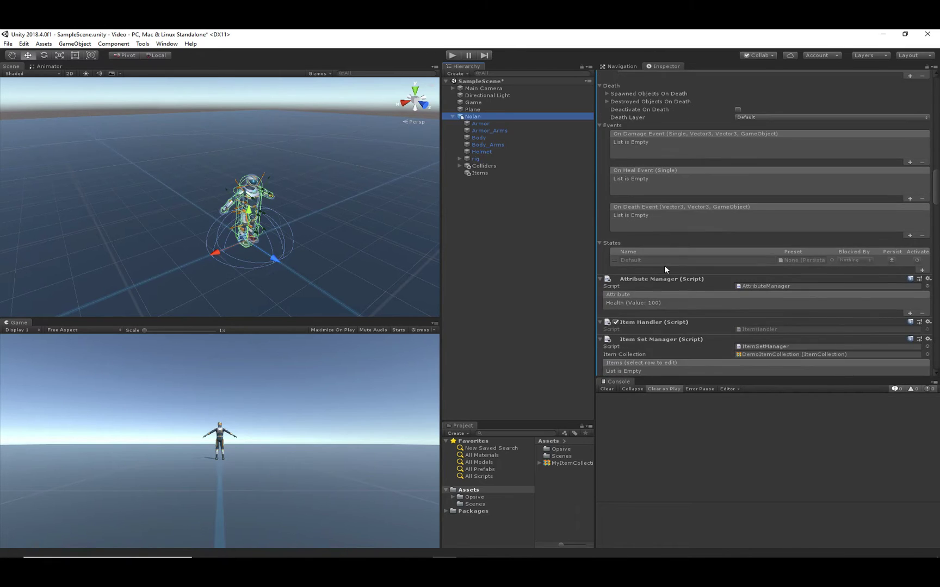
{"action": "scroll", "coordinate": [664, 265], "scroll_direction": "down", "scroll_amount": 2}
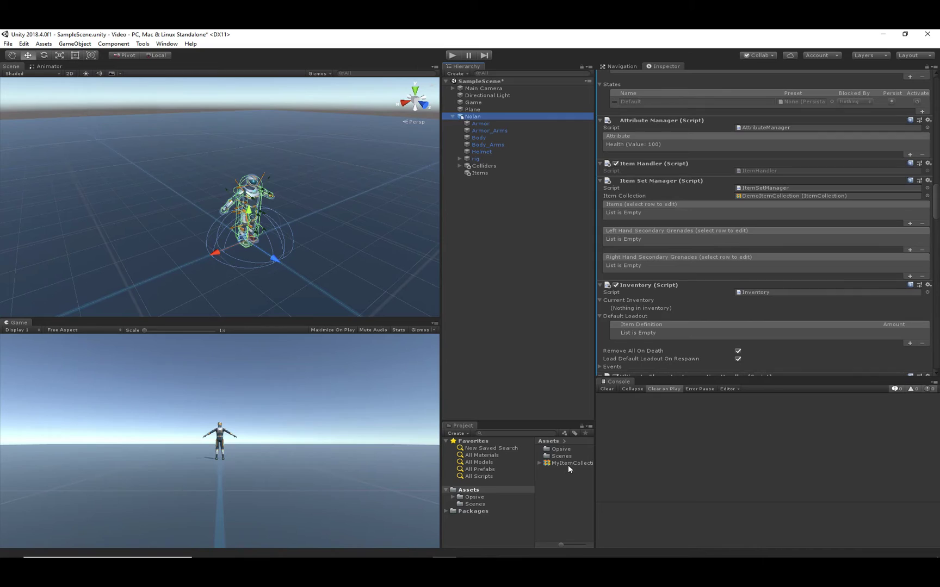
Drag MyItemCollection into the Item Set Manager's Item Collection field, replacing DemoItemCollection
{"action": "left_click_drag", "start_coordinate": [568, 465], "coordinate": [777, 197]}
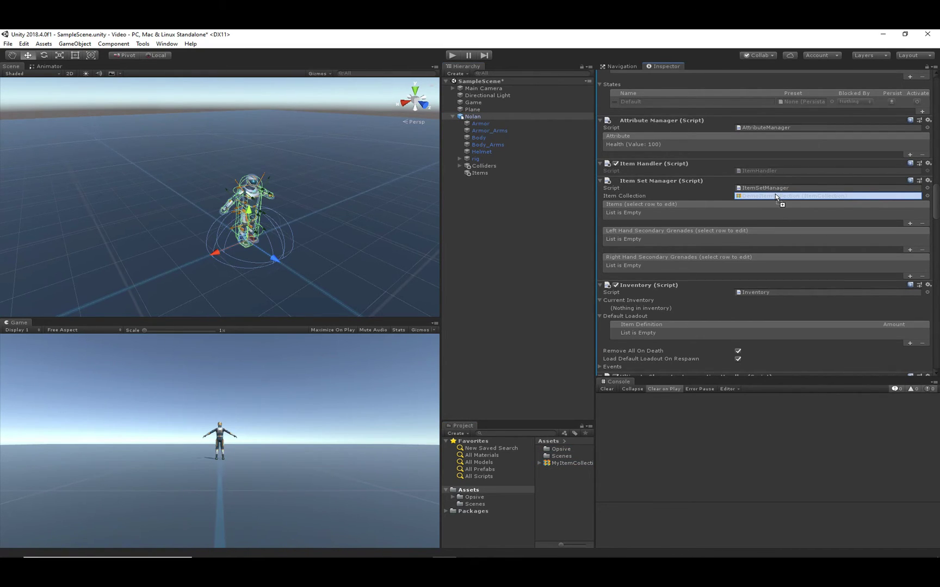
{"action": "left_click_drag", "start_coordinate": [776, 196], "coordinate": [775, 197]}
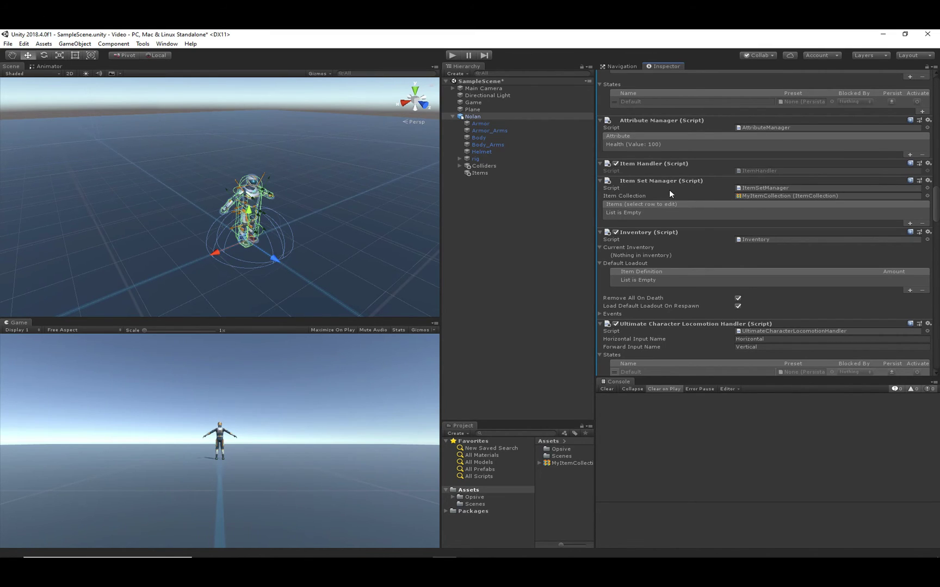
{"action": "left_click", "coordinate": [641, 195]}
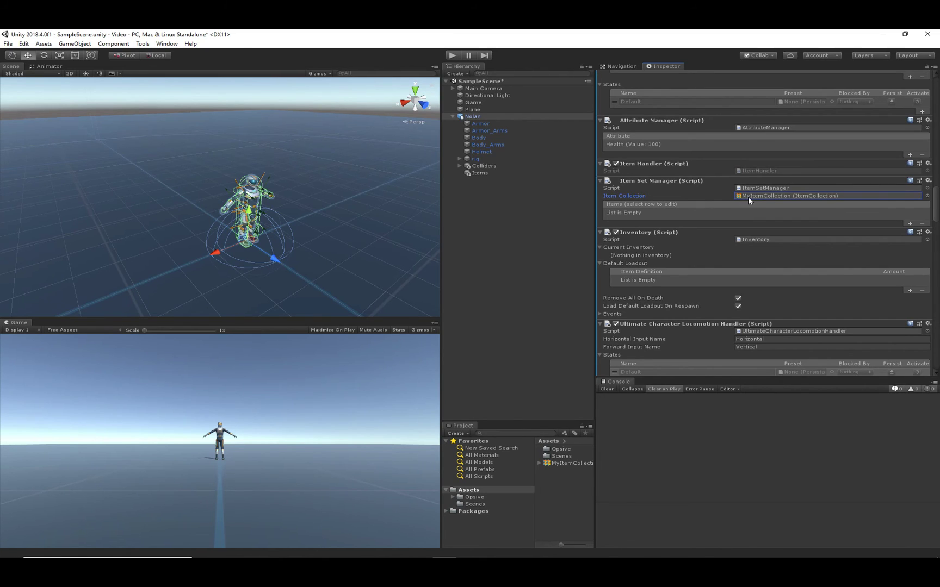